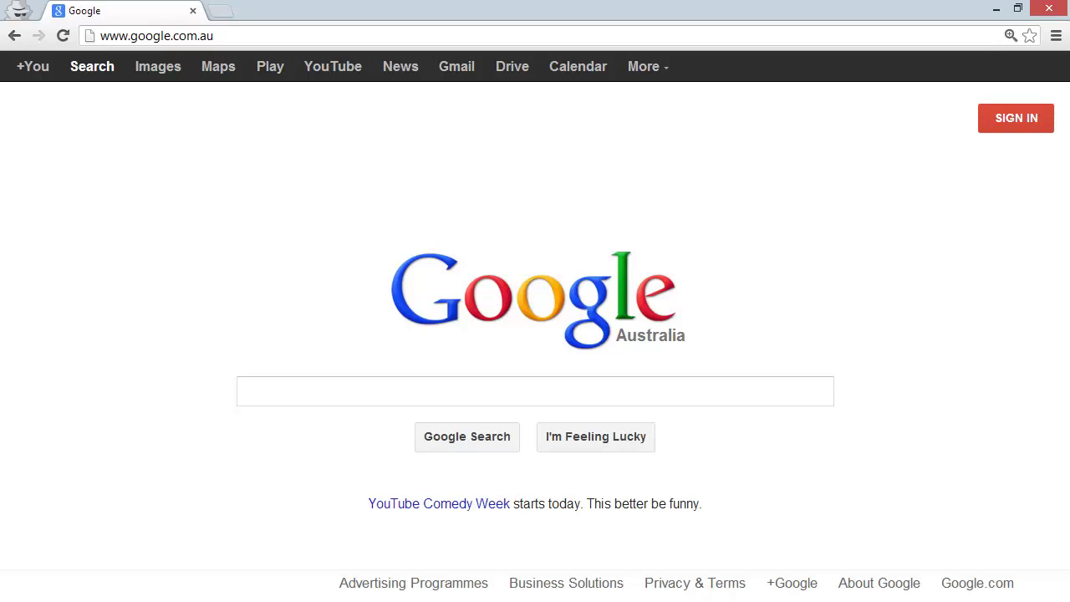
- Go to woolworths.com.au, follow Shop Online to www2.woolworthsonline.com.au, and highlight its address
click(225, 38)
text(wool)
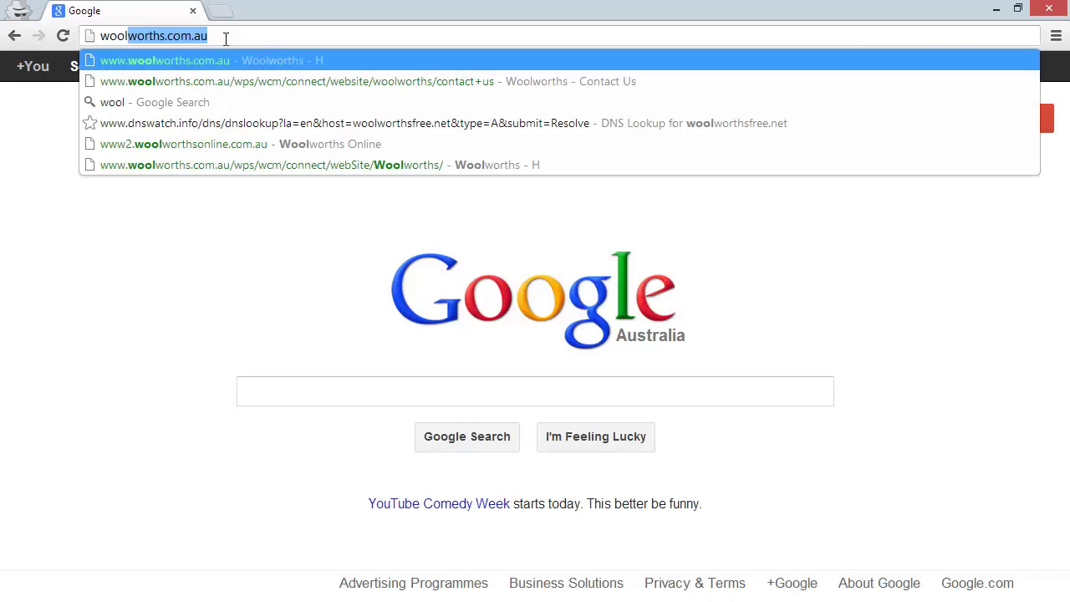
key(Return)
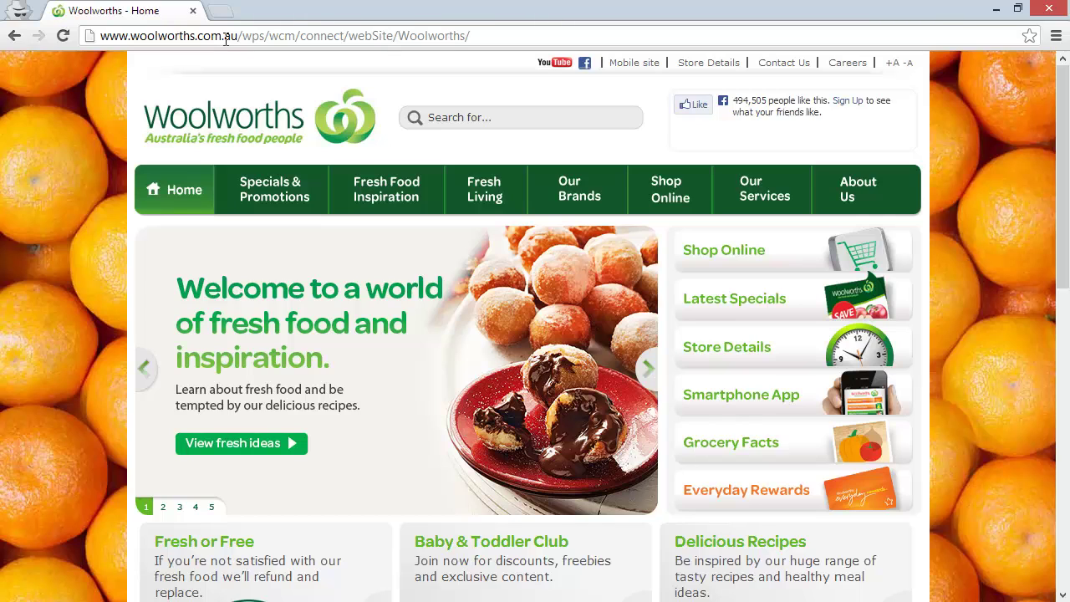
click(663, 193)
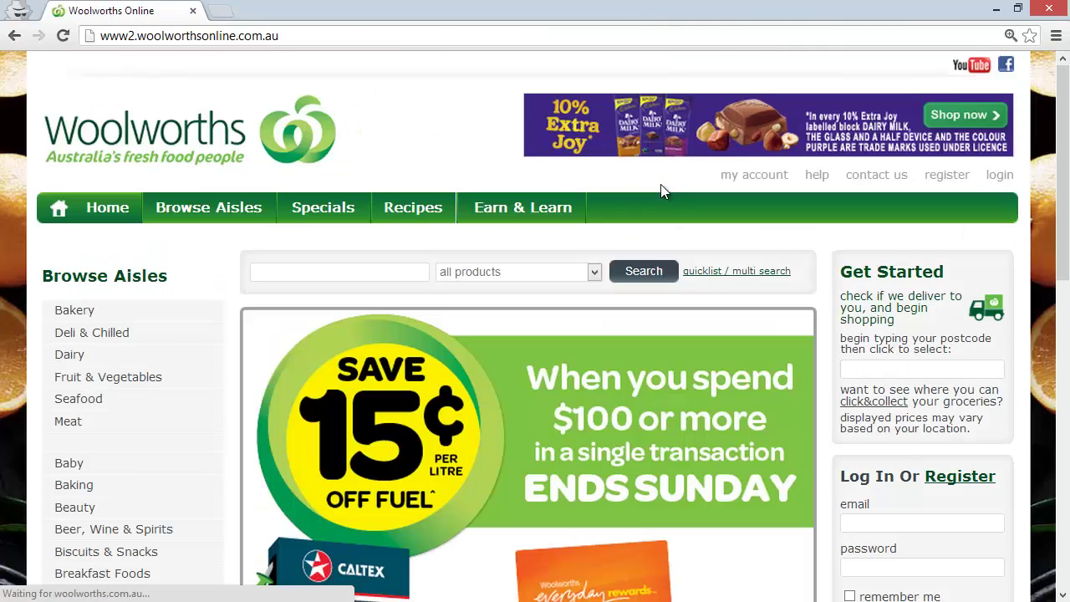
click(917, 524)
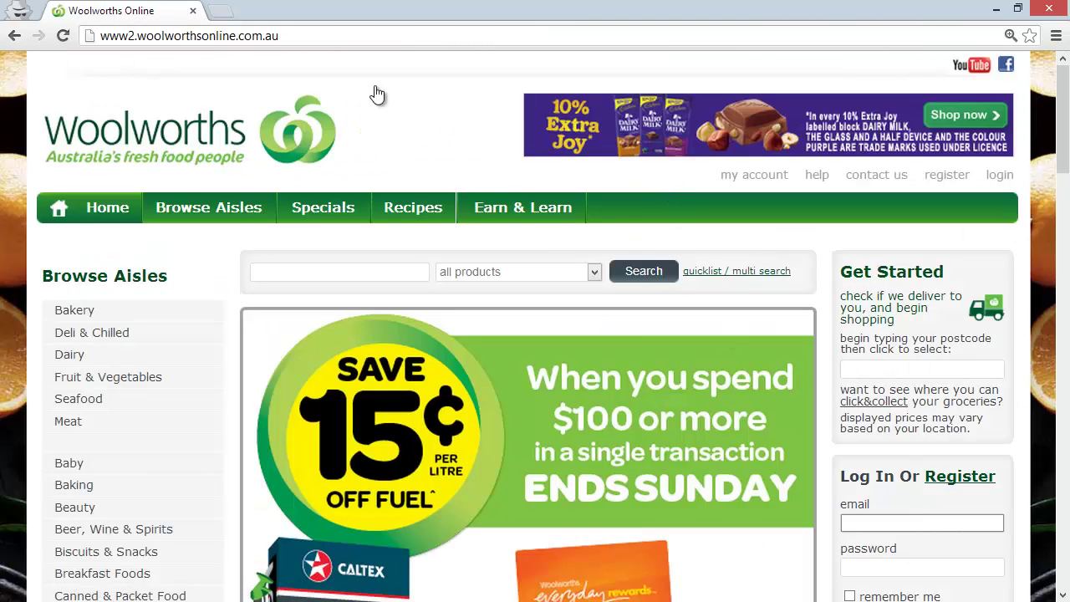
drag(311, 37, 94, 37)
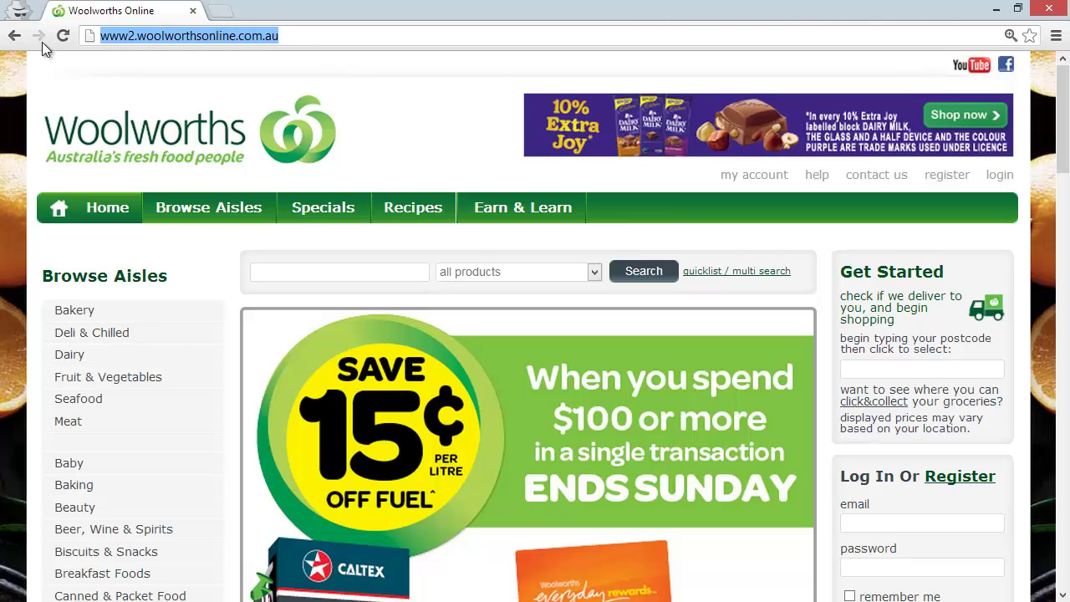
- Check the site information's Connection details to confirm the page is not encrypted
click(89, 36)
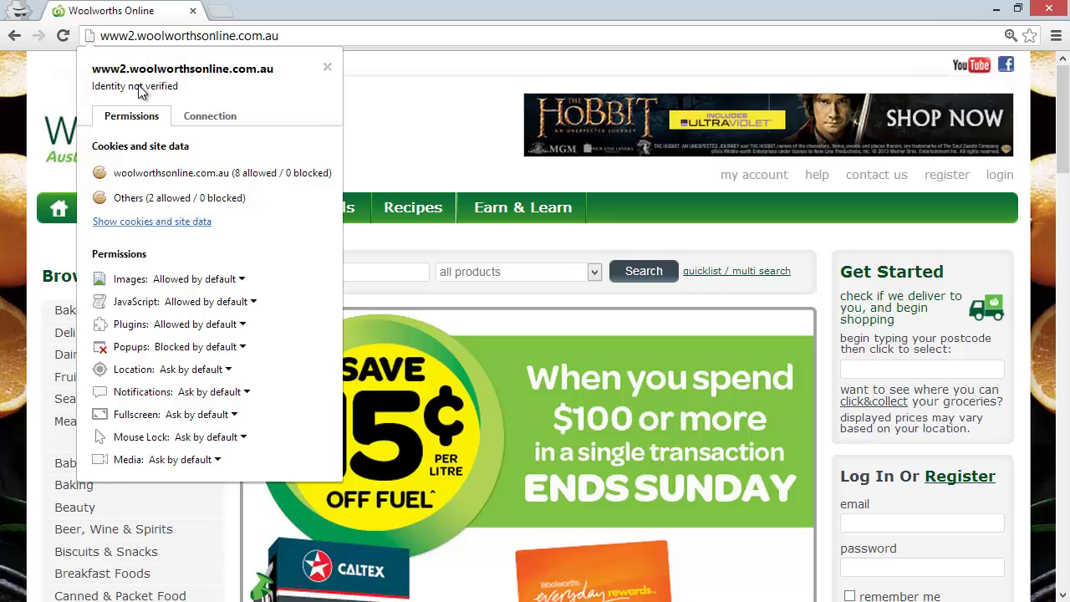
click(234, 117)
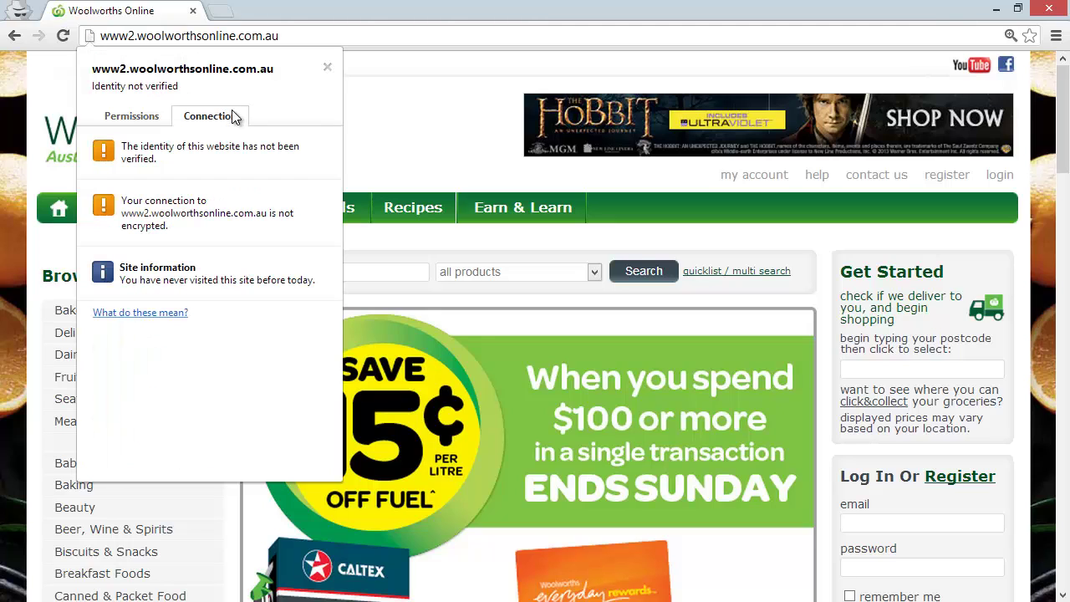
click(396, 15)
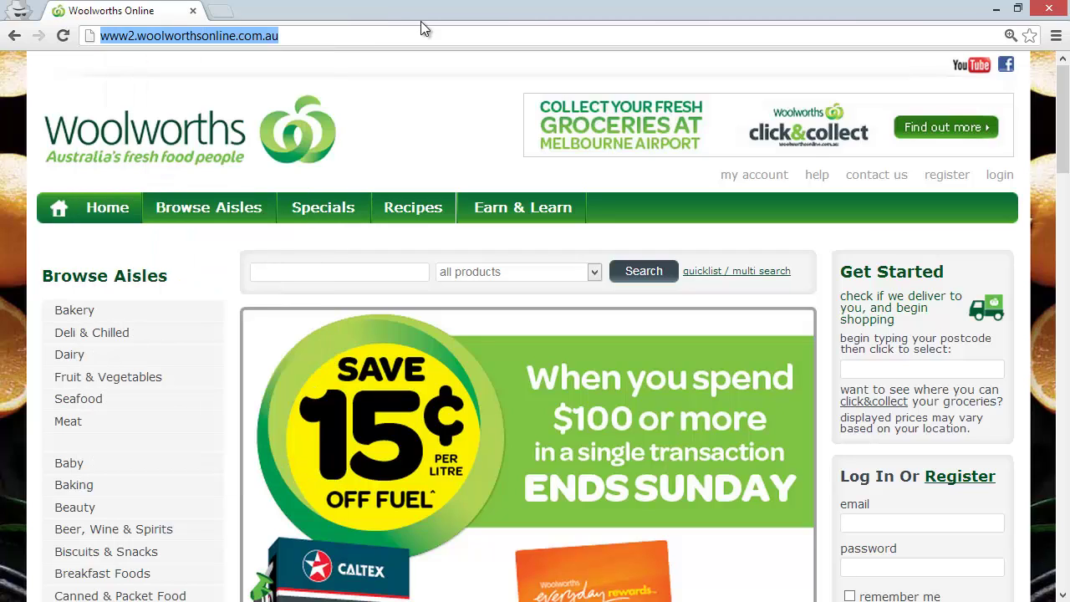
- Enter the account email and the masked password into the Log In box
click(886, 521)
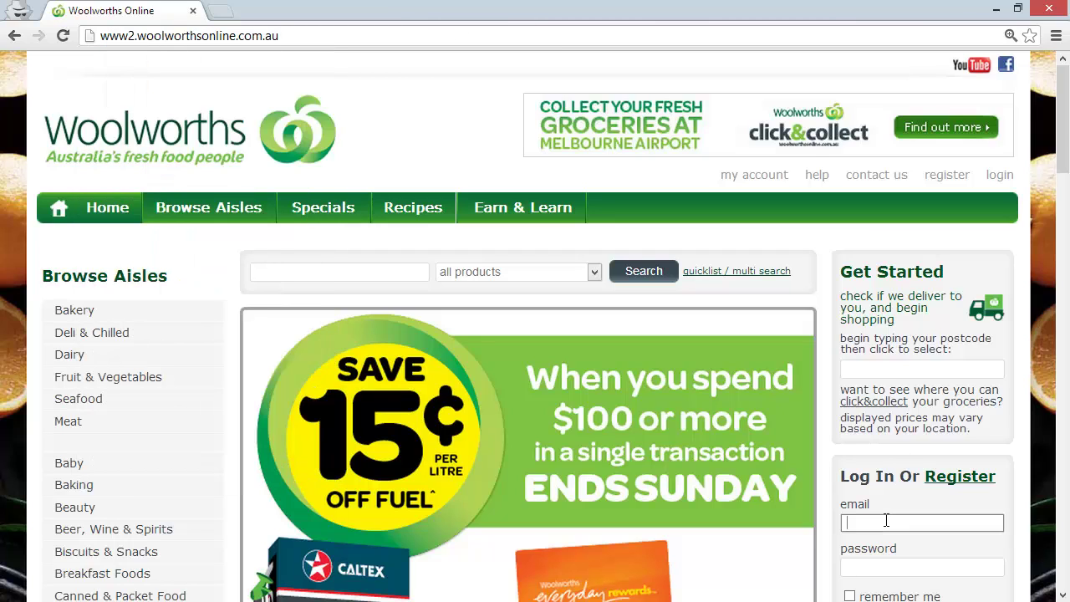
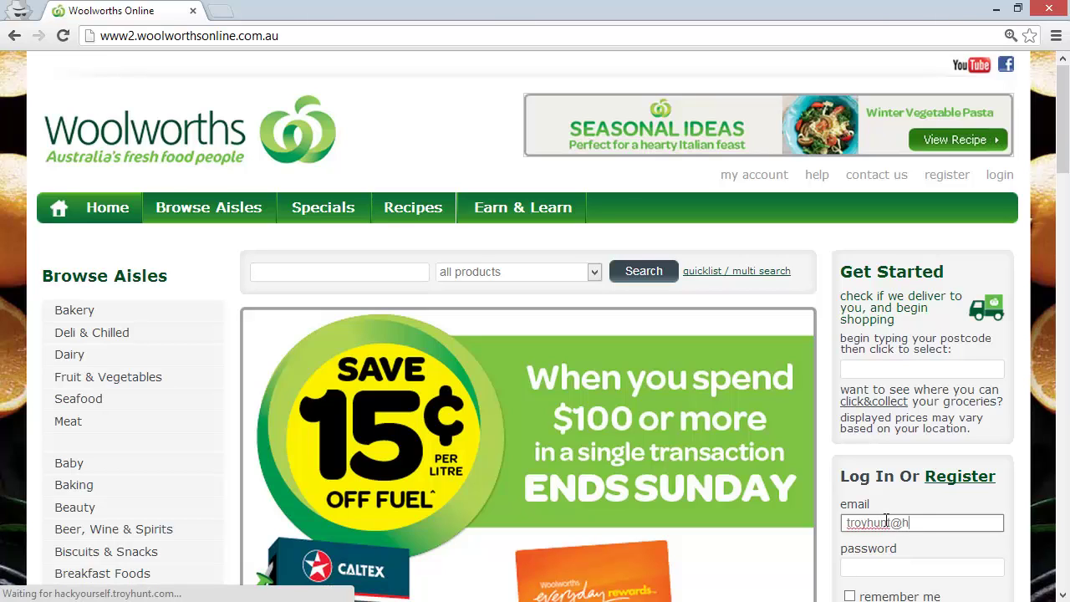
key(Tab)
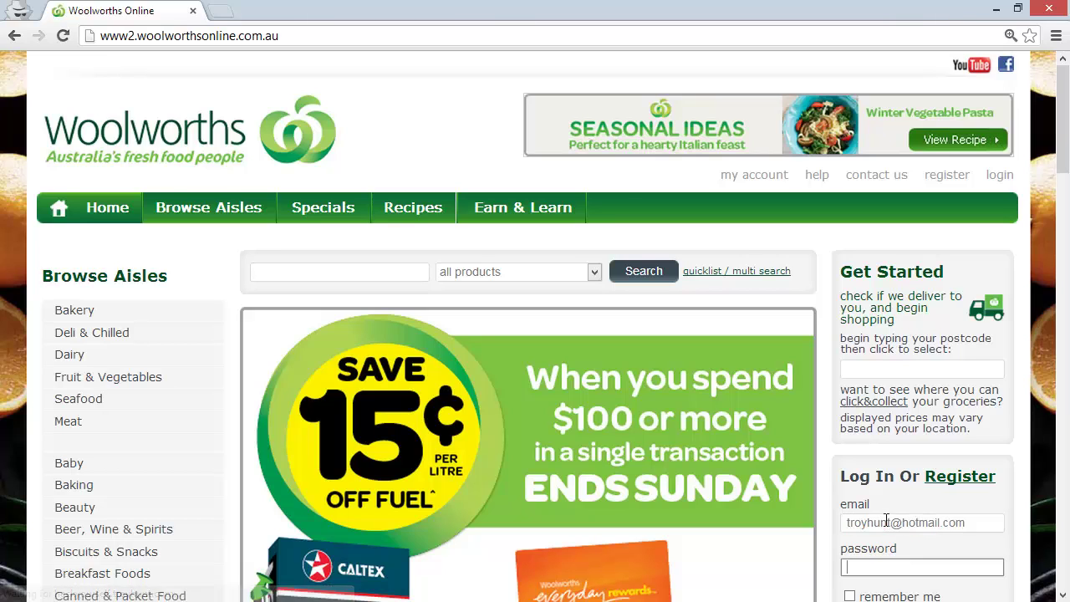
text(*****)
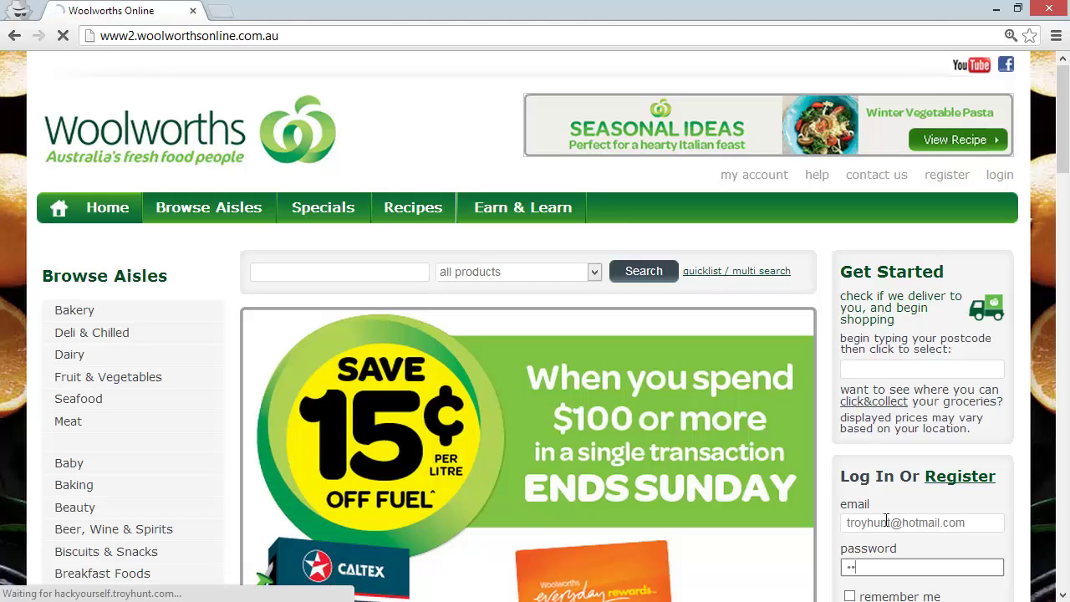
text(***)
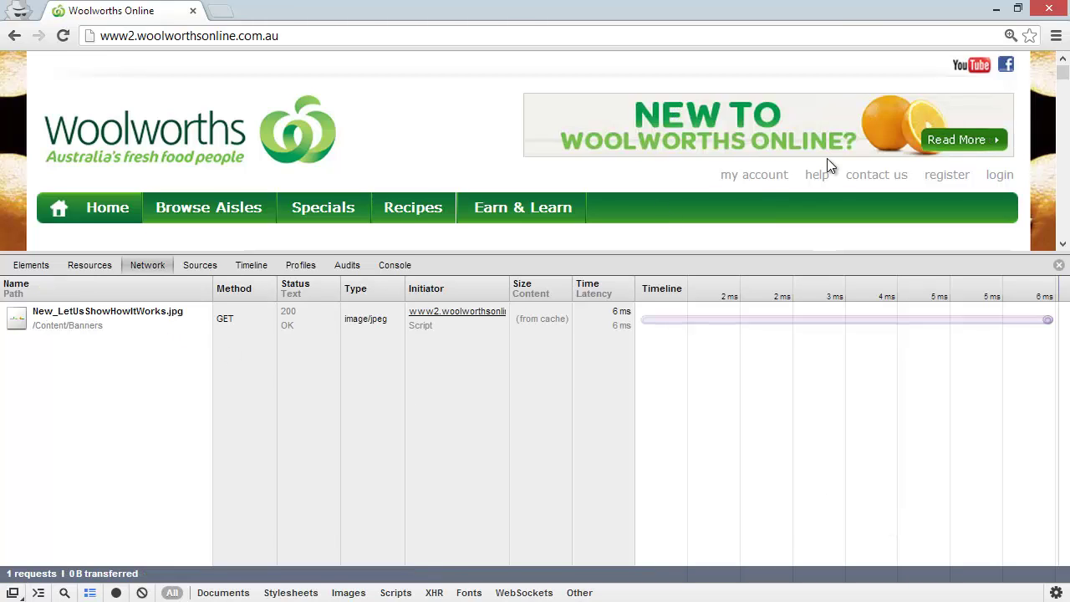
- Submit the login and find the POST to /Shop/SecureLogin in the Network request list
drag(1063, 75, 1062, 107)
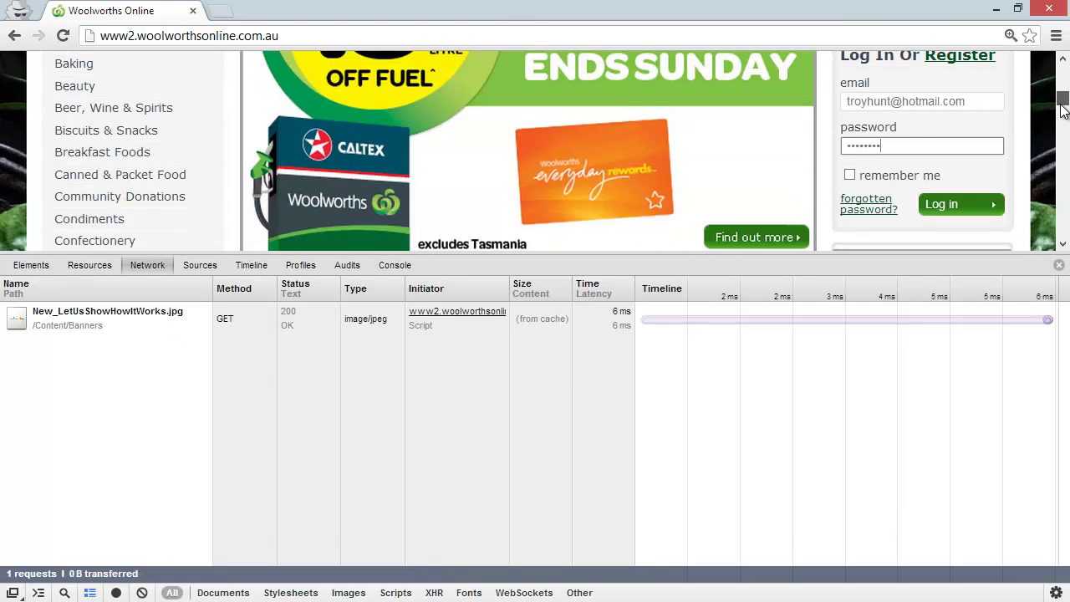
click(952, 213)
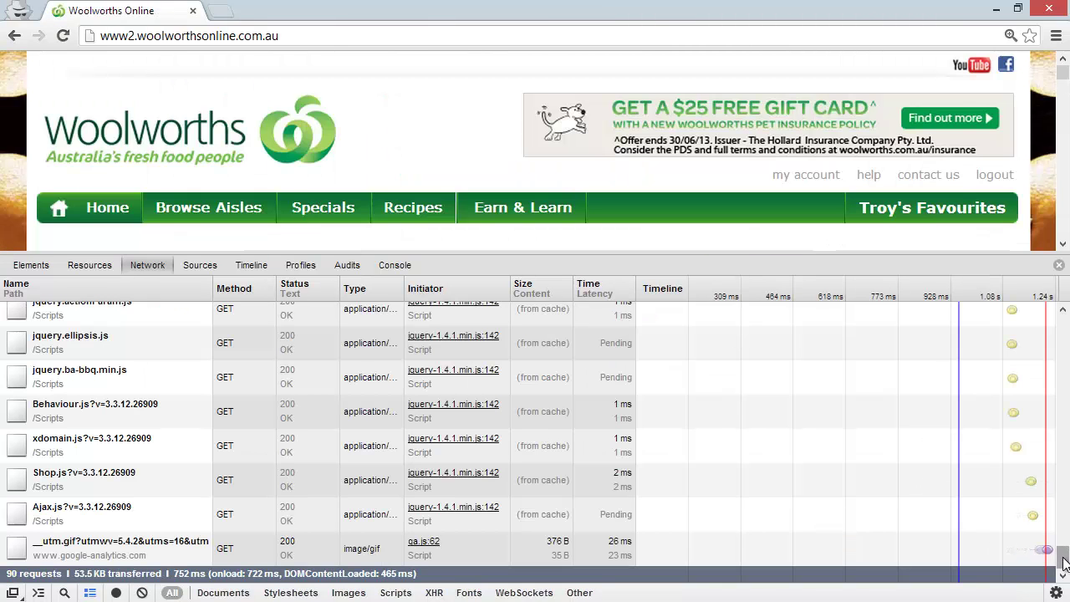
drag(1060, 553, 1046, 329)
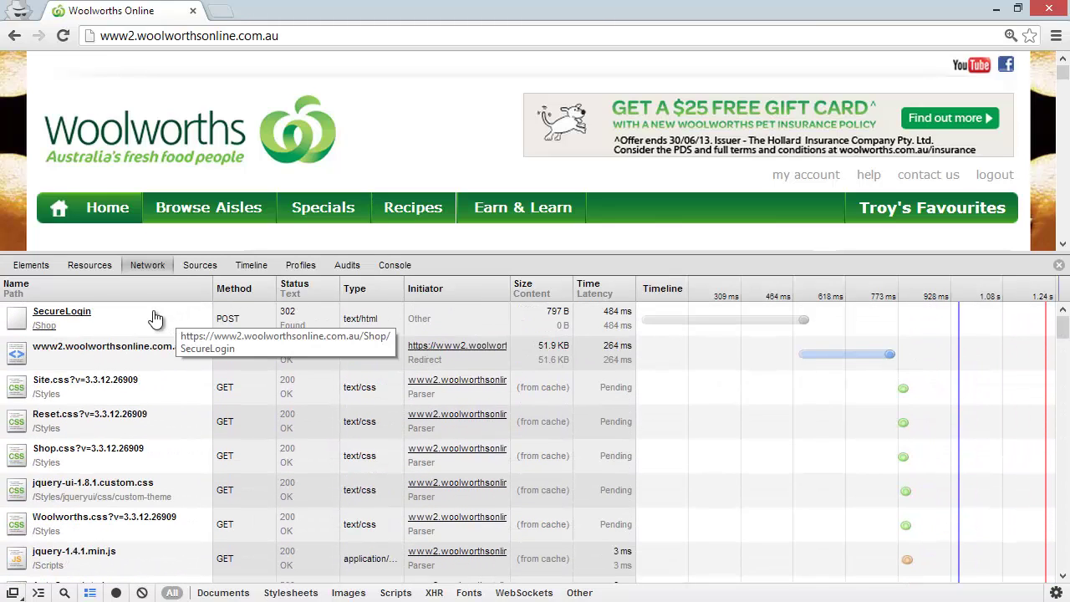
- Show the SecureLogin request's HTTPS Request URL and Form Data in Headers, then close DevTools
click(86, 312)
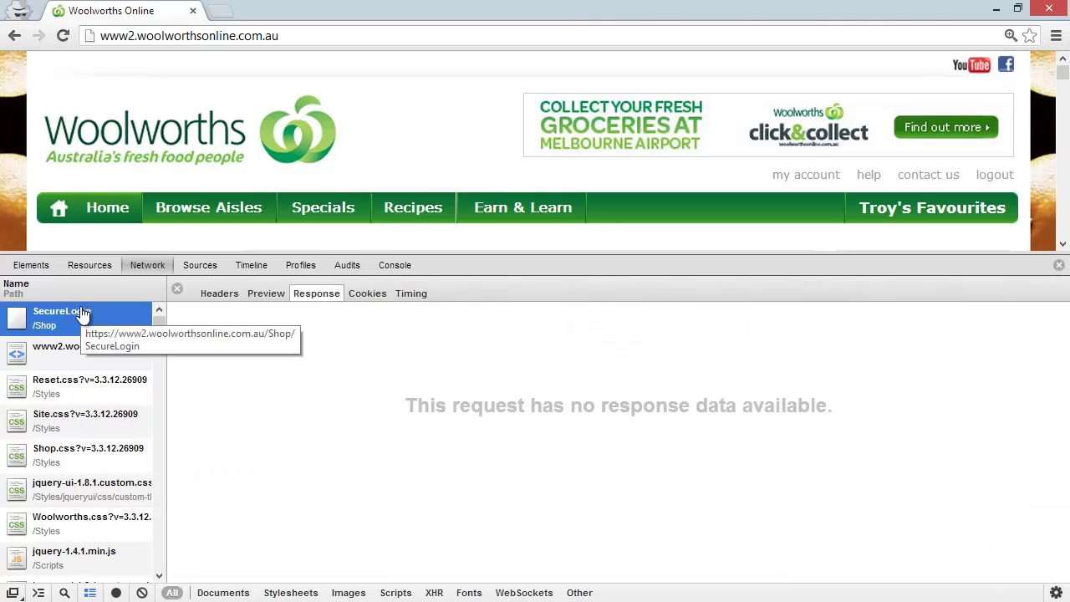
click(214, 296)
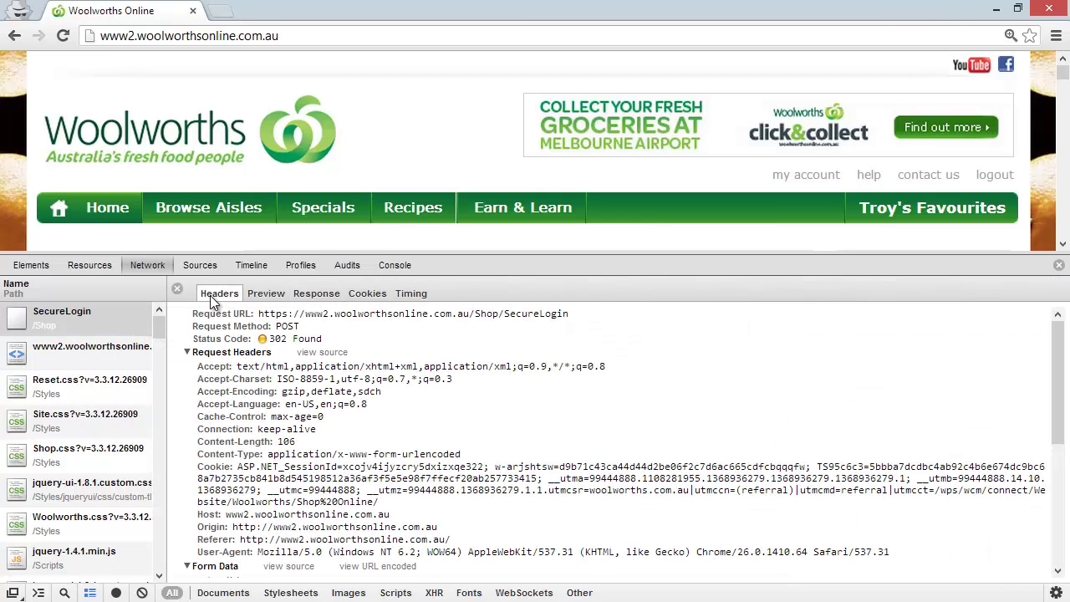
drag(259, 313, 572, 318)
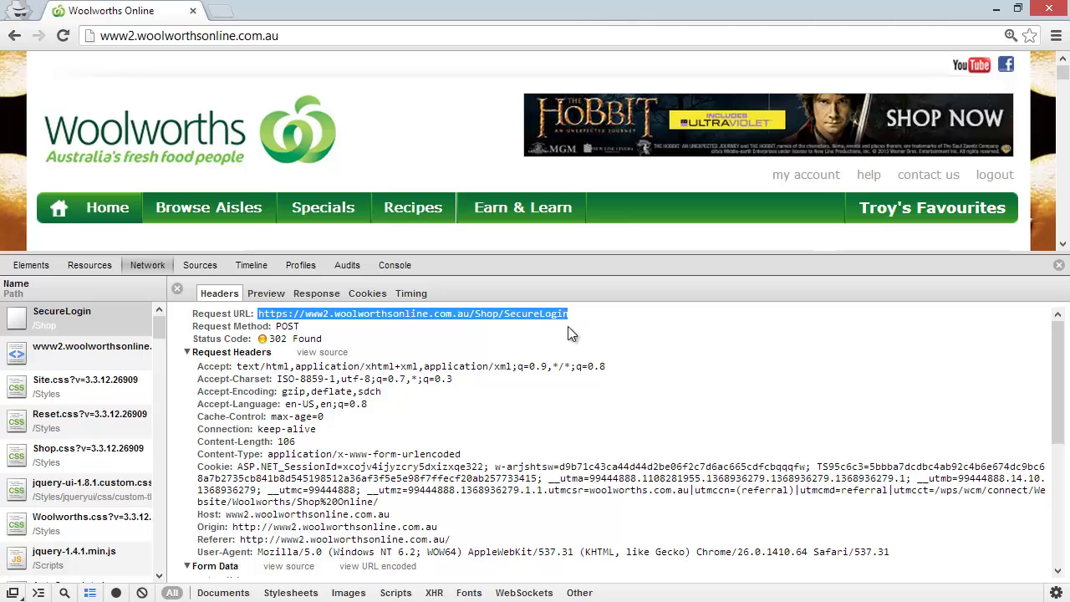
scroll(570, 333, down, 3)
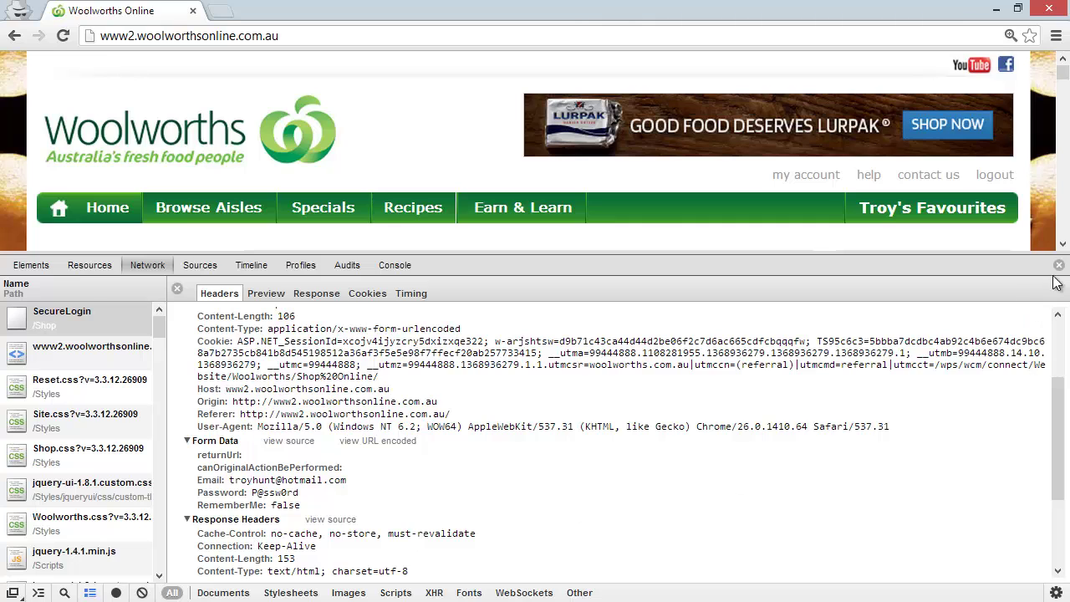
click(1059, 265)
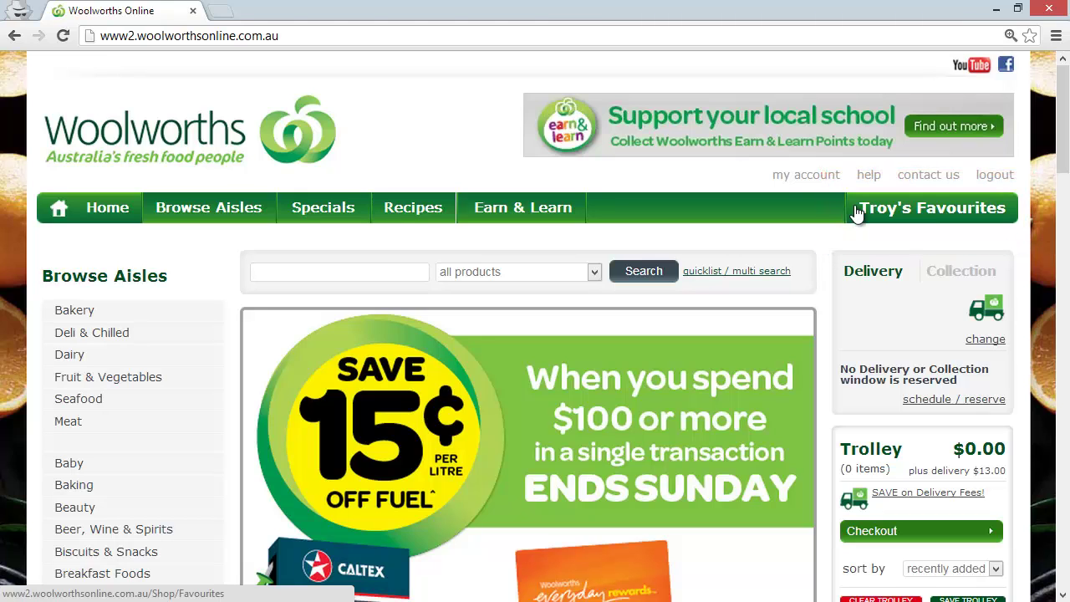
- Log out of the Woolworths Online account from the page header
click(995, 175)
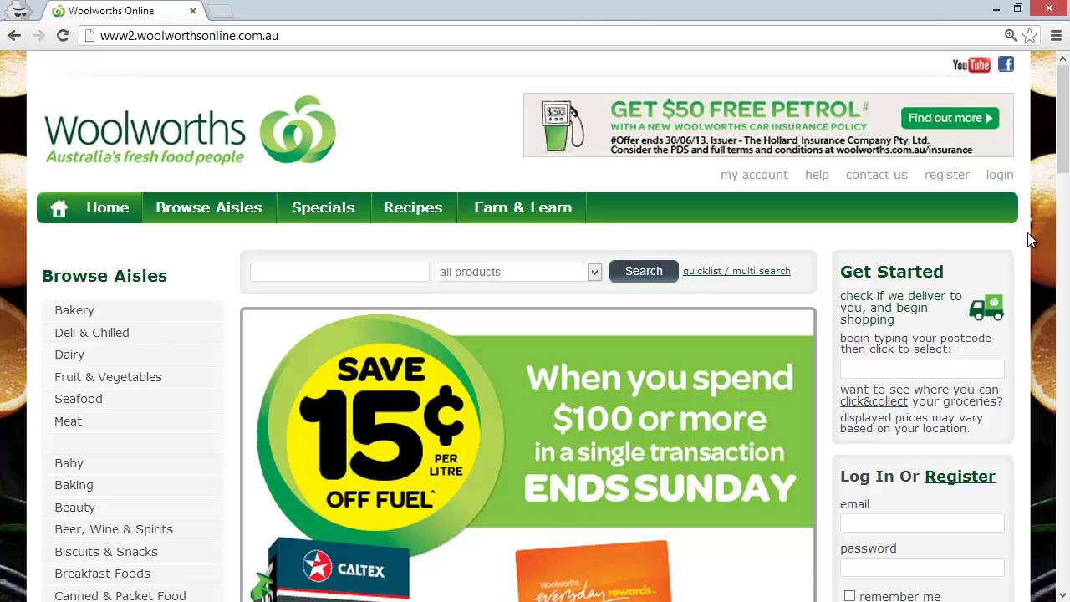
- Re-enter the account email, reopen the DevTools Network panel with F12, and focus the password field
click(889, 518)
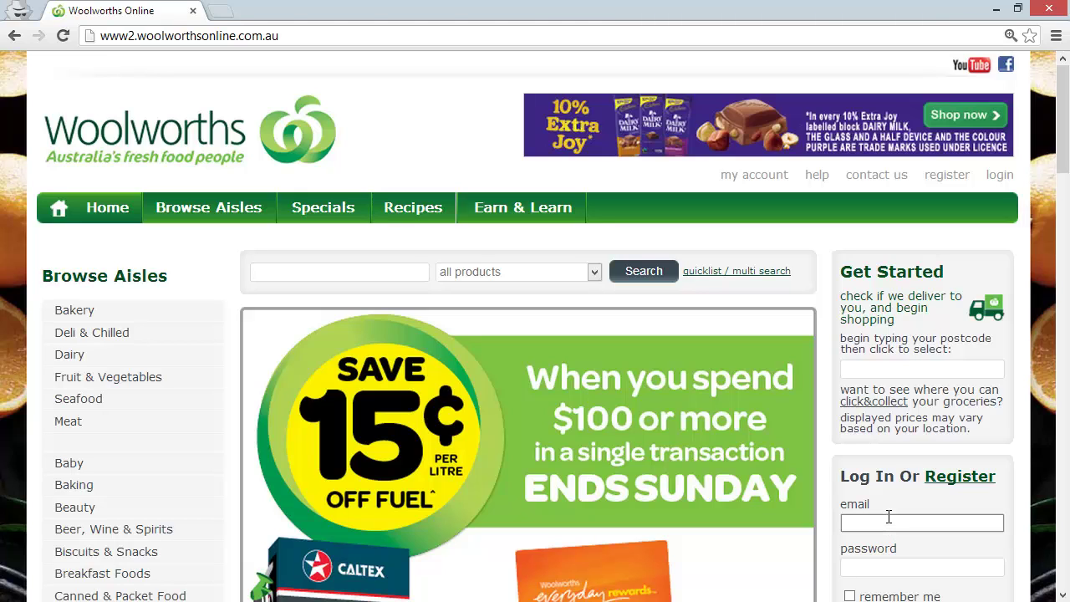
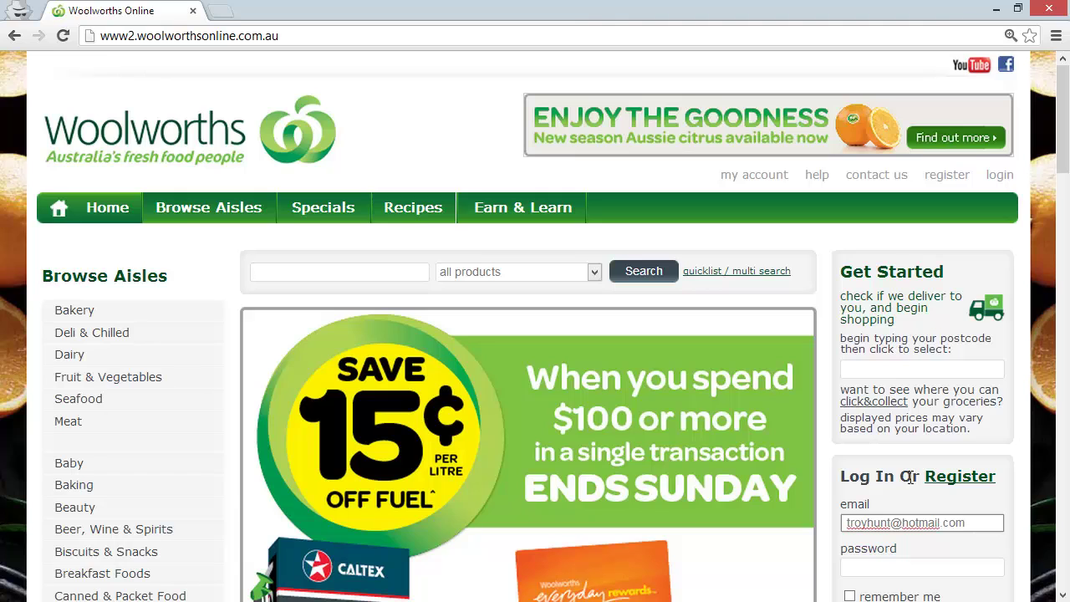
key(F12)
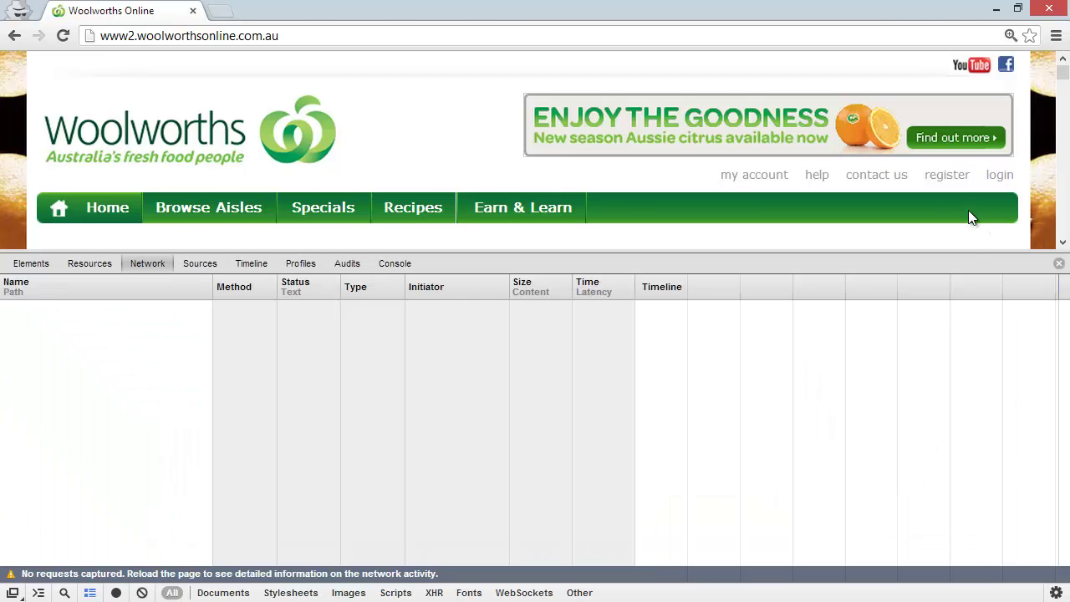
scroll(960, 184, down, 5)
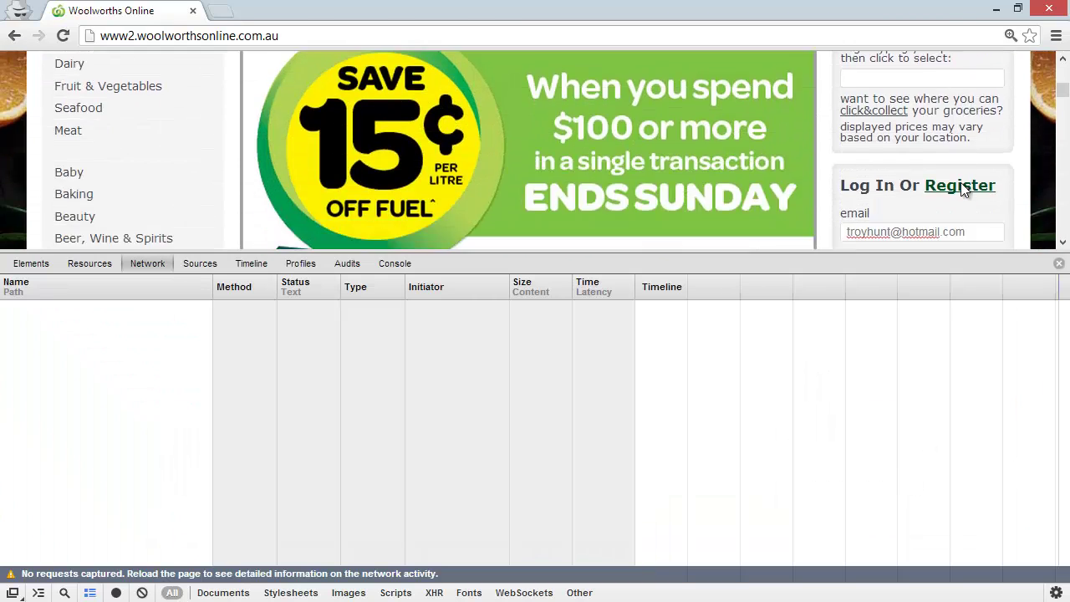
click(908, 173)
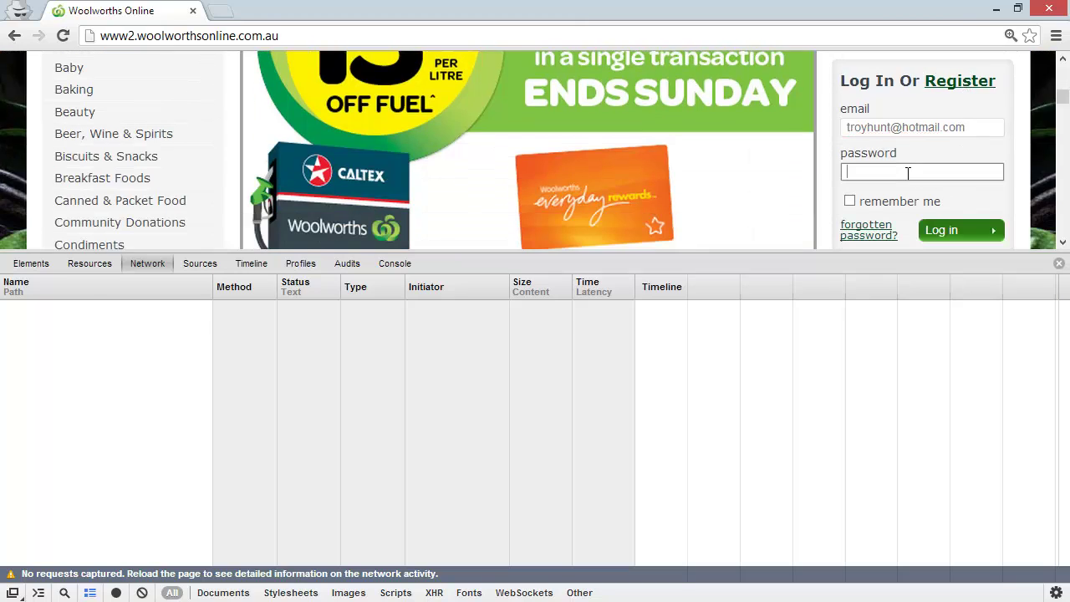
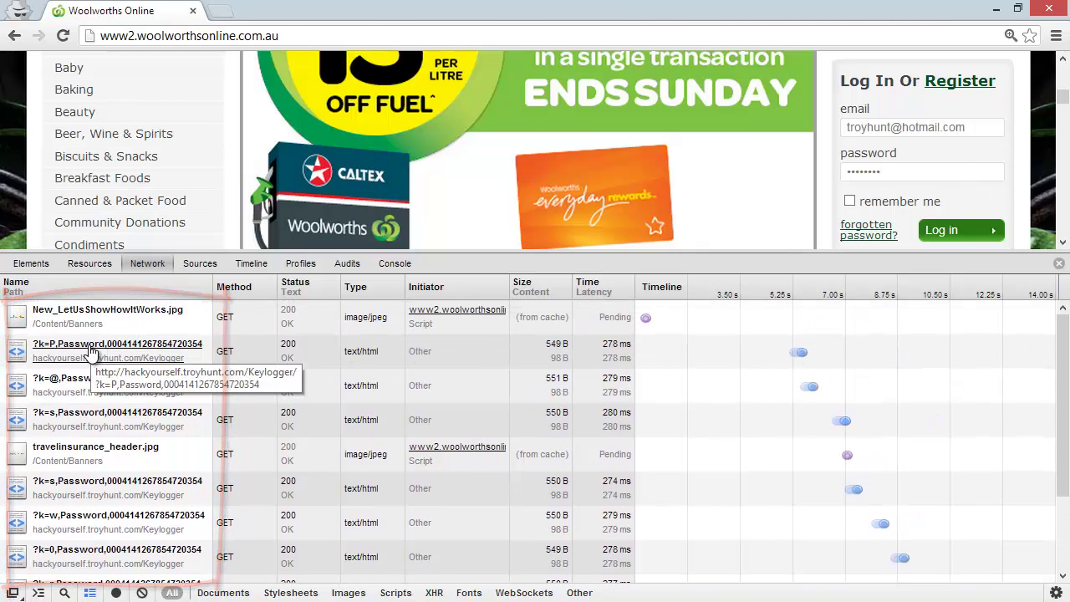
- Open the headers of the ?k=P Keylogger request and select its hackyourself.troyhunt.com/Keylogger Request URL
click(90, 352)
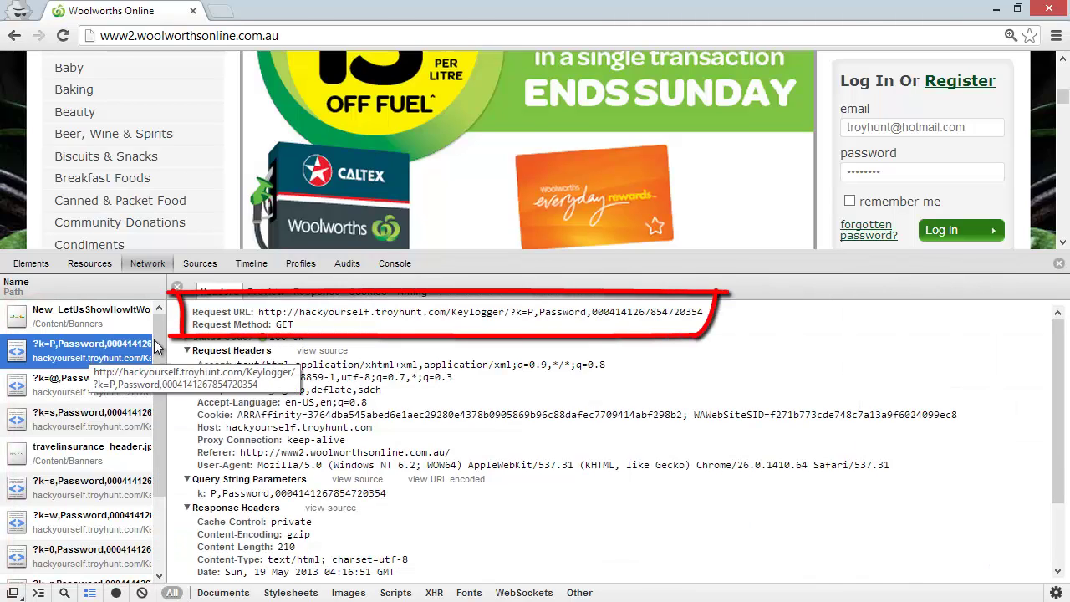
drag(262, 312, 705, 309)
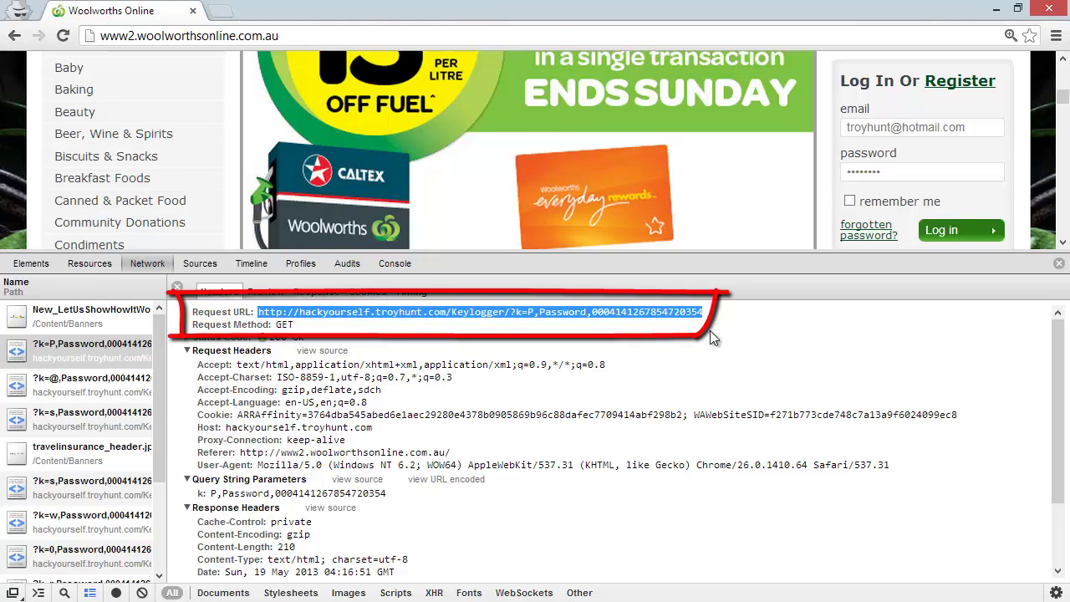
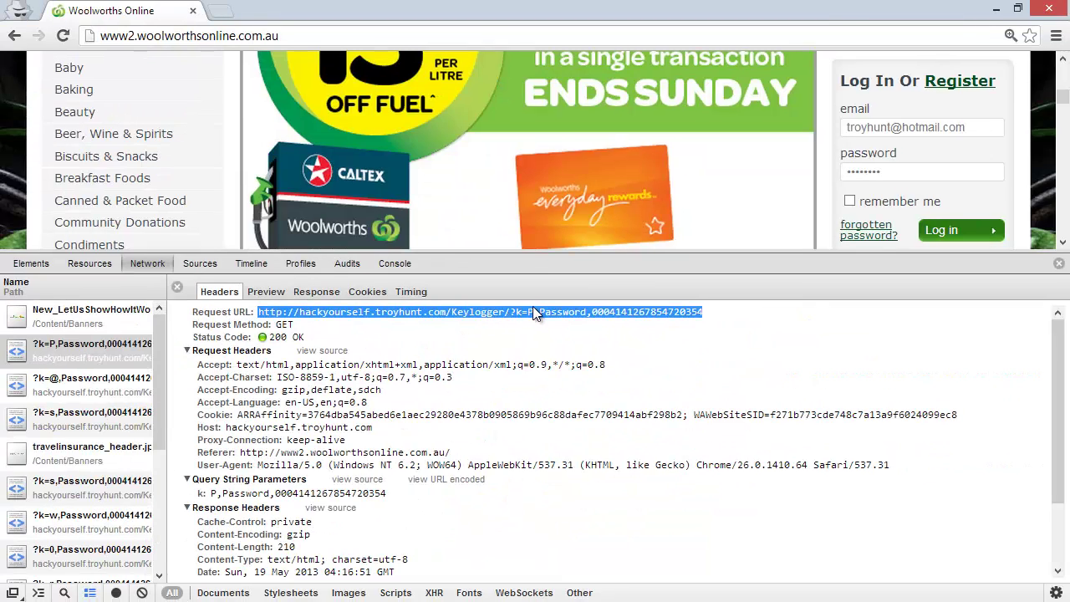
- Narrow the Request URL highlight in the Headers tab to just the word 'Keylogger'
click(538, 312)
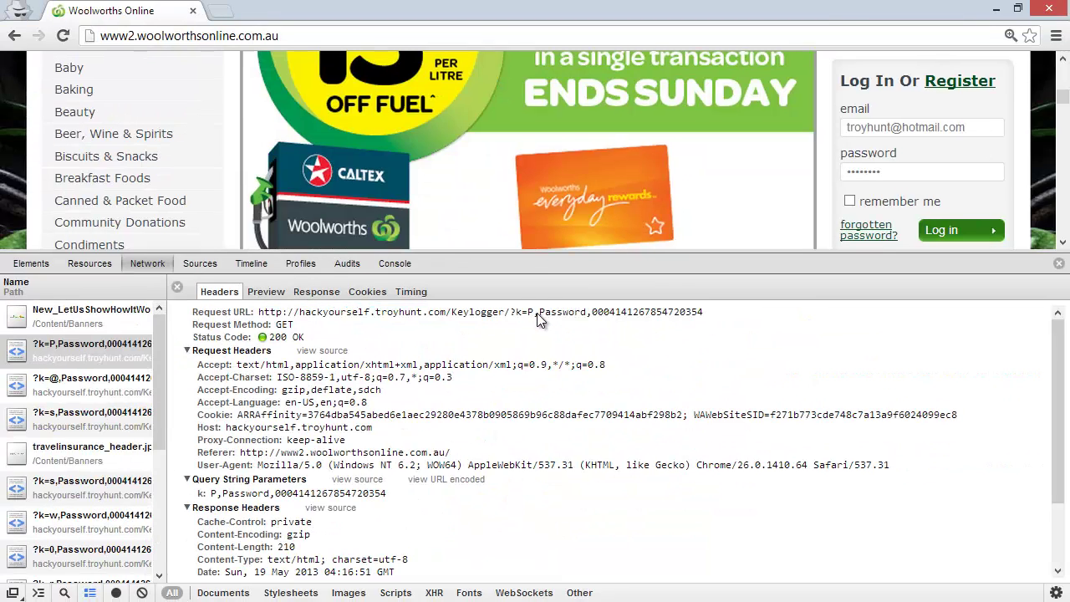
double_click(478, 312)
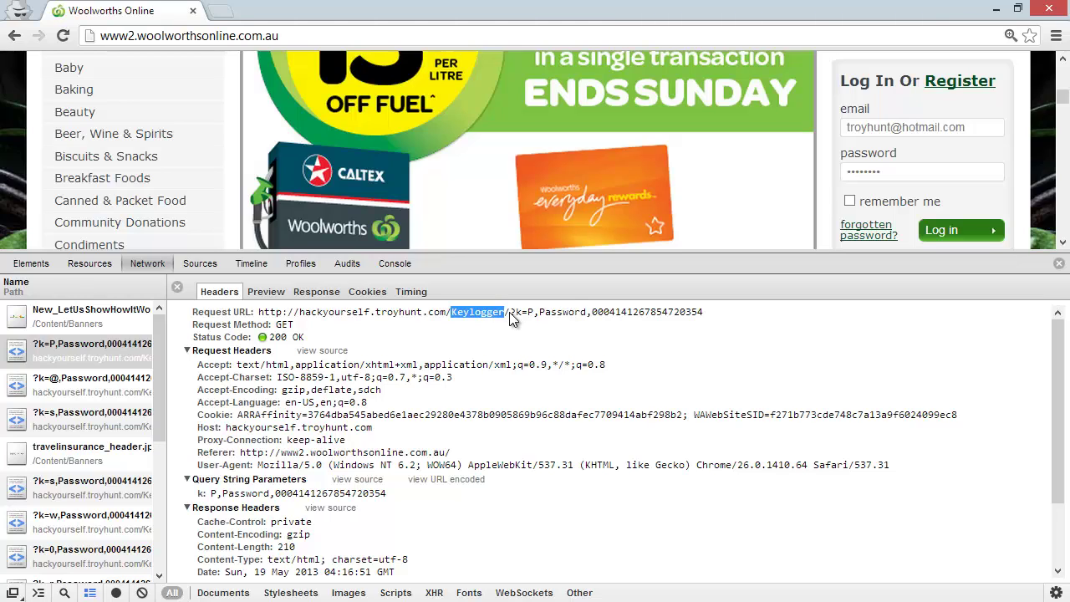
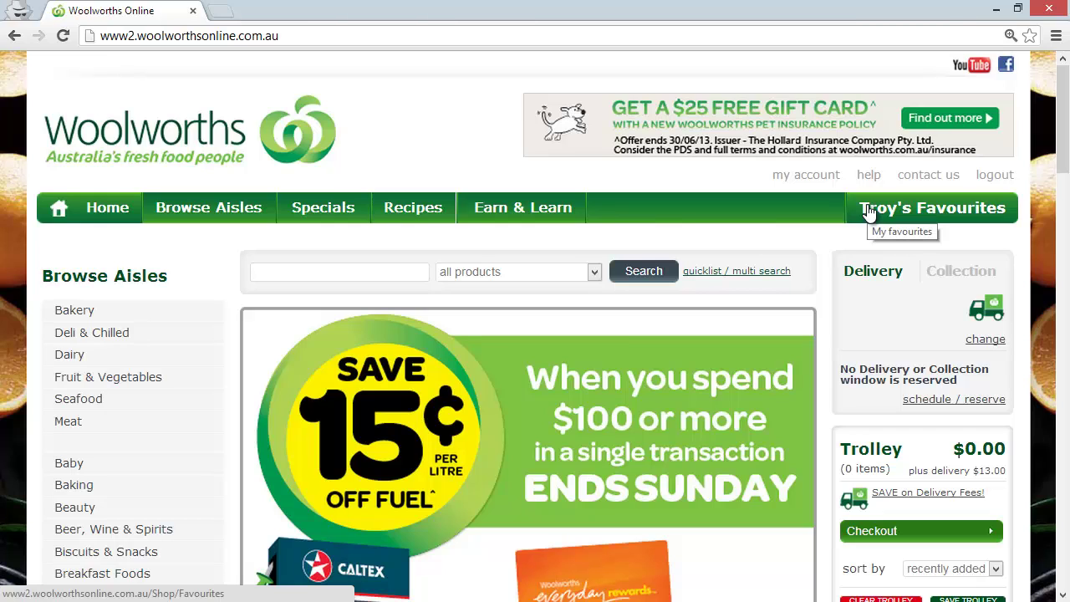
- Log out of Woolworths Online, then view the homepage source enlarged and scrolled to its end
click(1006, 179)
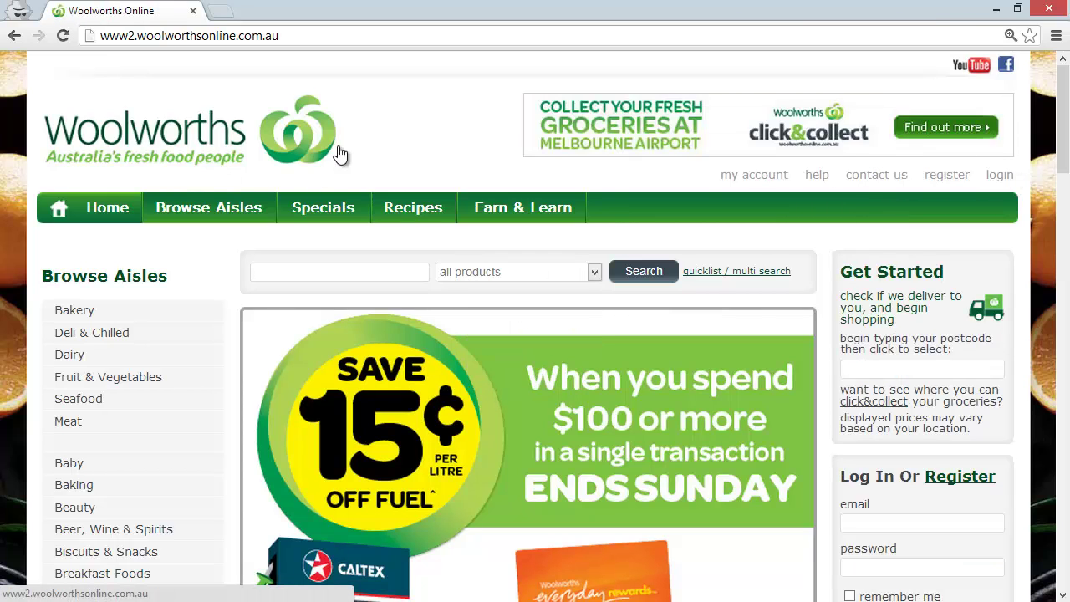
key(ctrl+u)
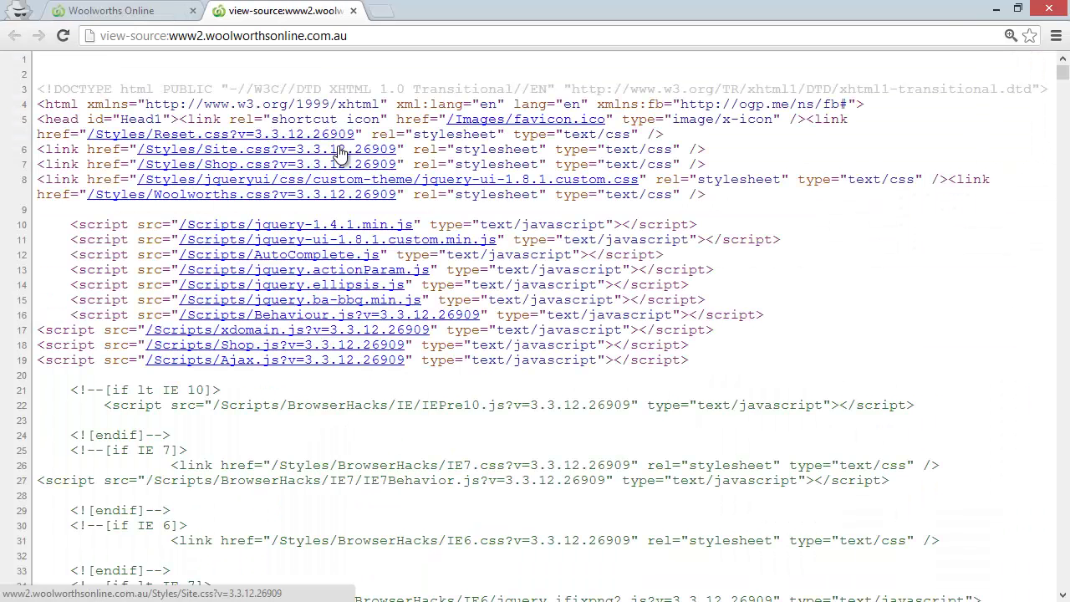
key(ctrl+plus)
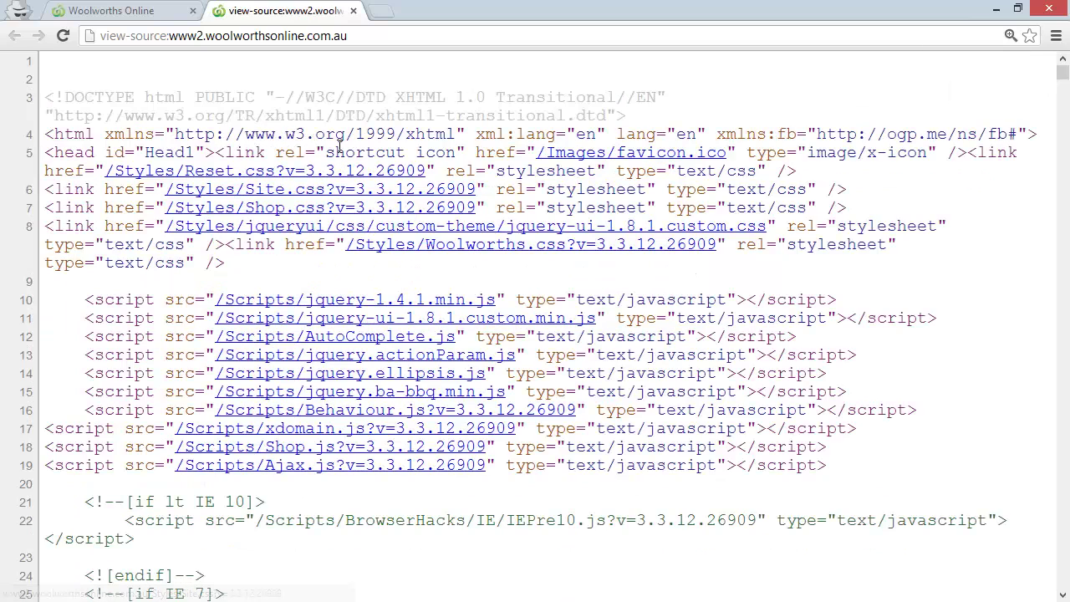
key(ctrl+End)
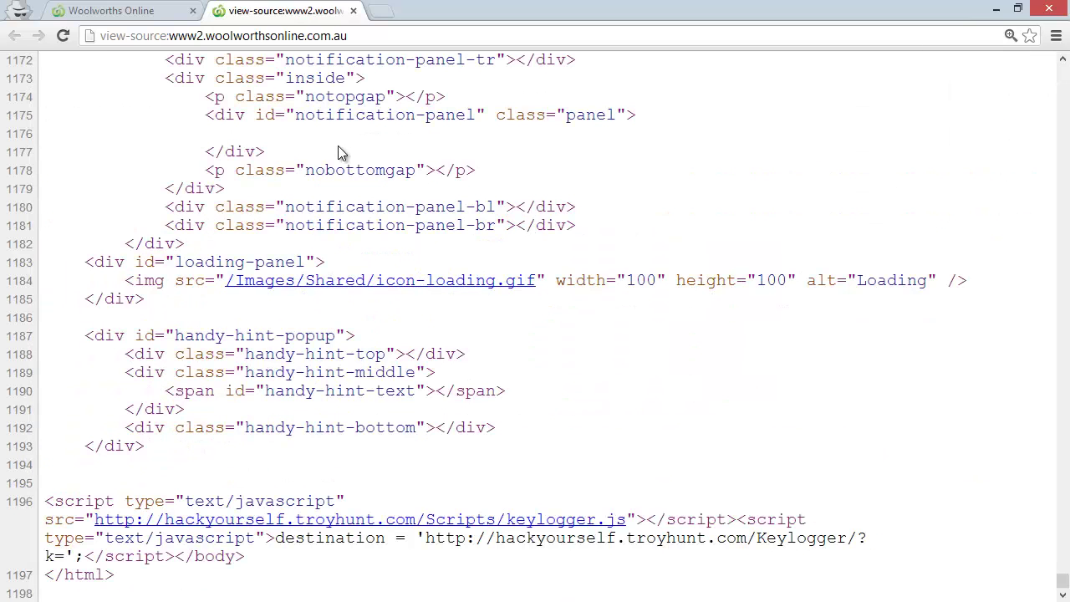
- Highlight the injected keylogger.js script's destination URL, hackyourself.troyhunt.com/Keylogger/?k=, in the source
mouse_move(245, 556)
mouse_down()
mouse_move(167, 556)
mouse_move(46, 501)
mouse_up()
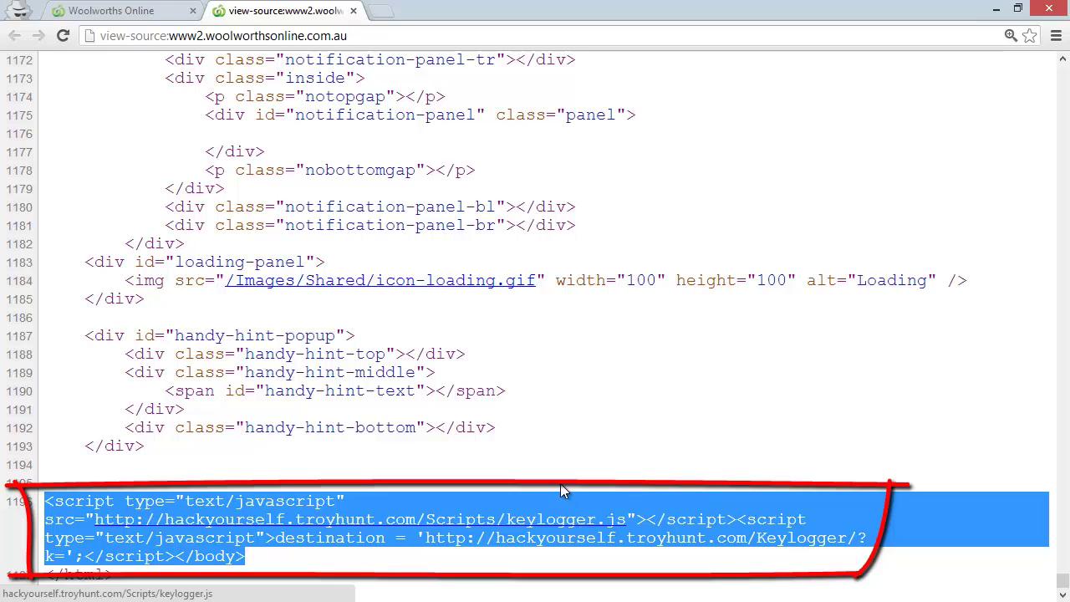
click(407, 537)
double_click(378, 537)
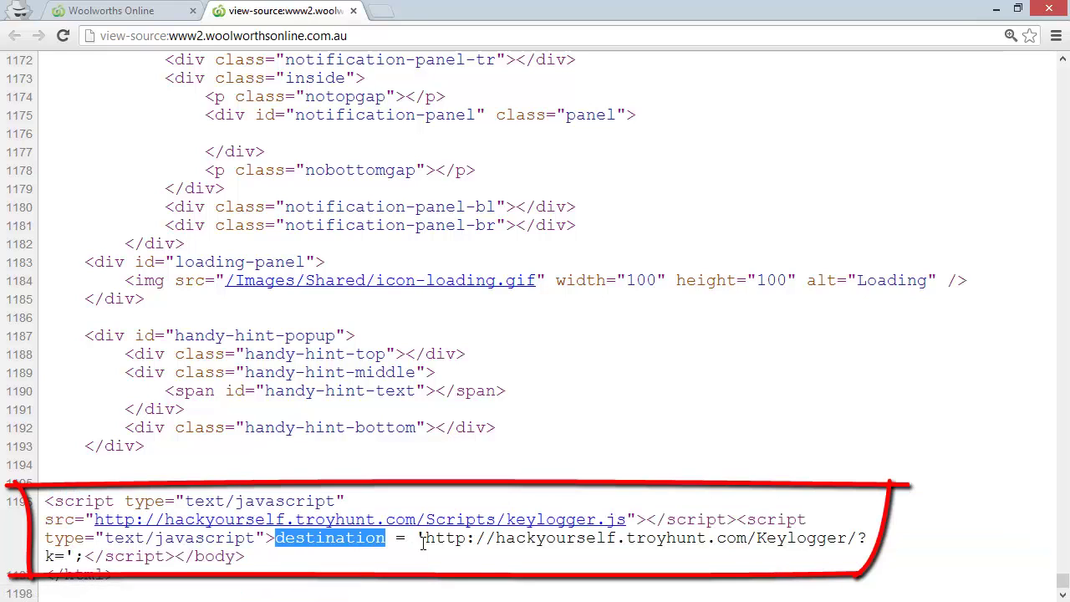
drag(424, 538, 63, 556)
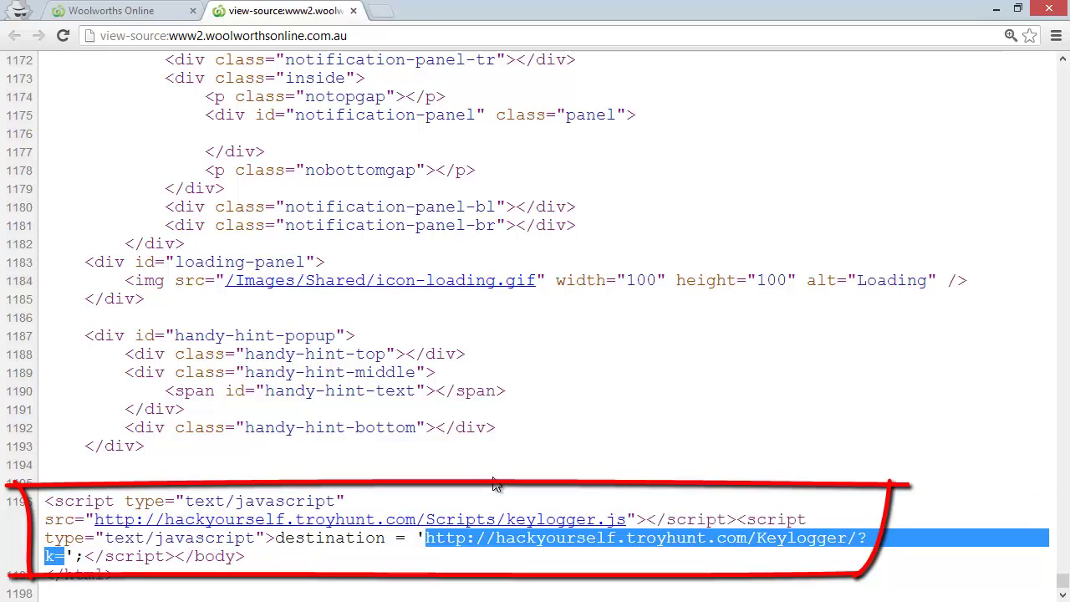